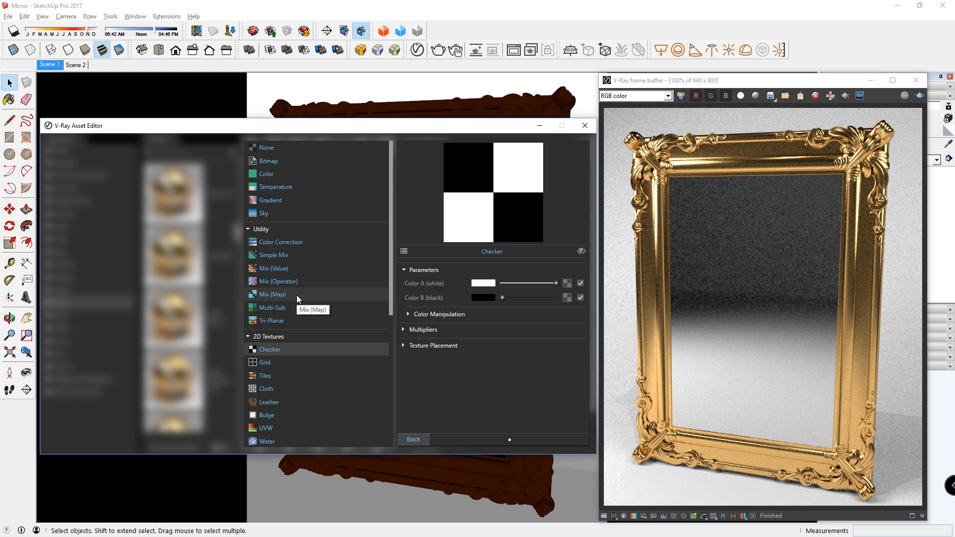
- Assign a Mix (Map) texture to the reflection color, with white as Texture B and the Grunge_S bitmap as mix map
click(338, 276)
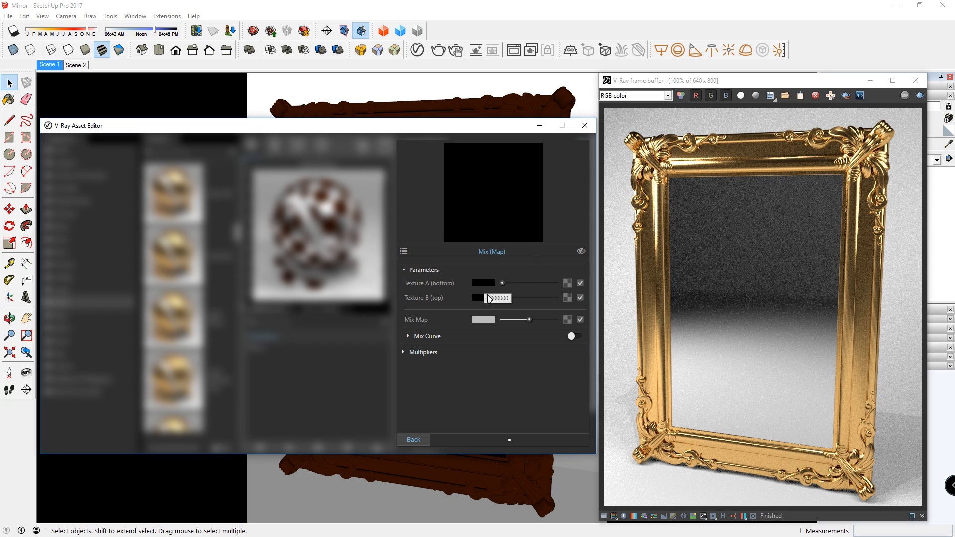
drag(503, 298, 577, 303)
click(567, 320)
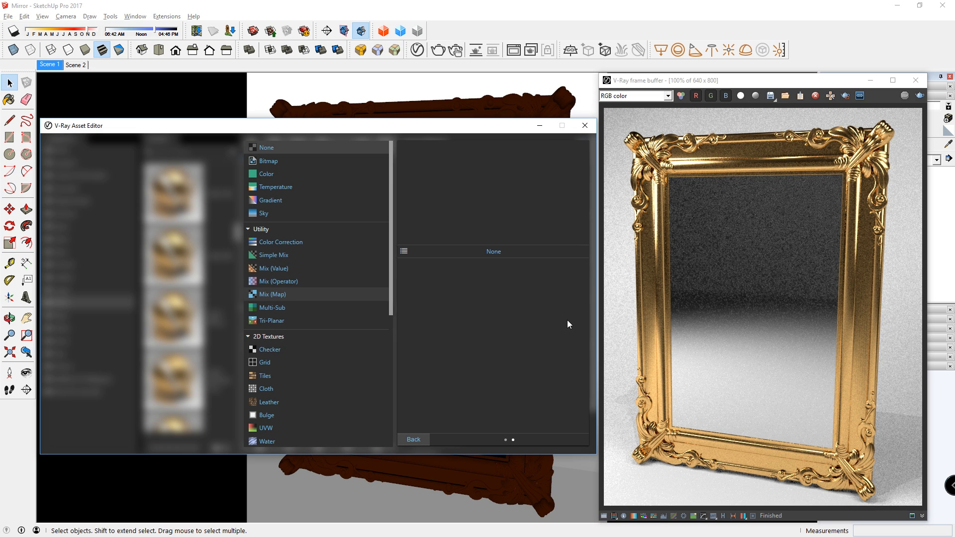
click(269, 160)
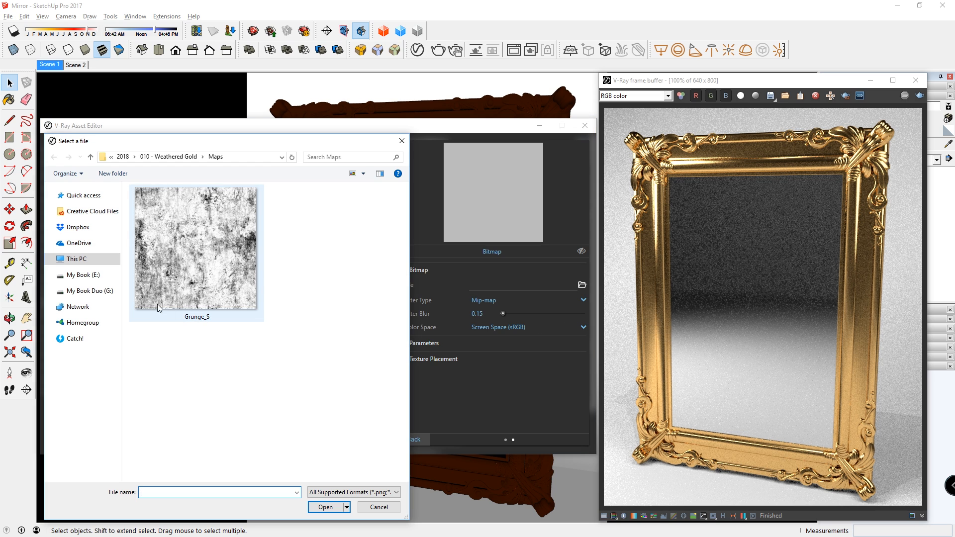
click(173, 238)
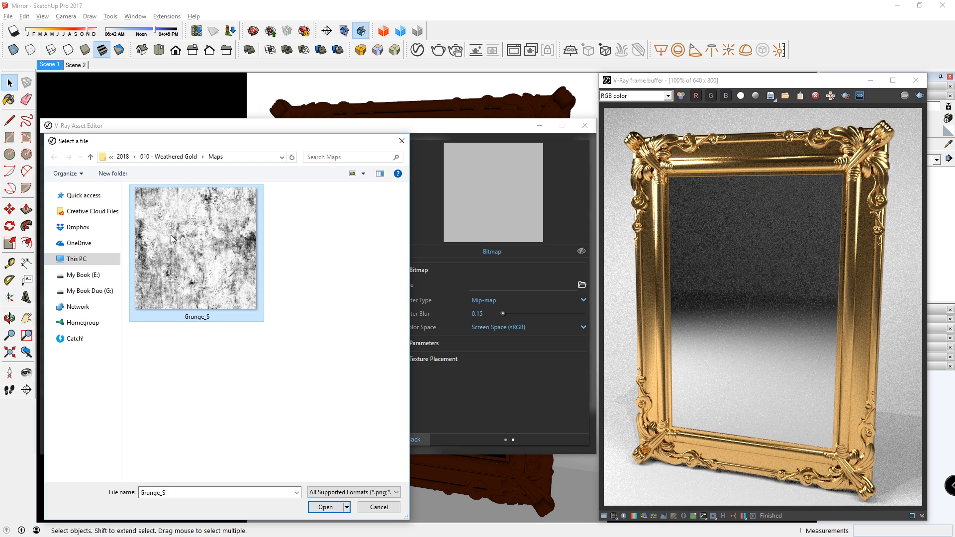
double_click(171, 239)
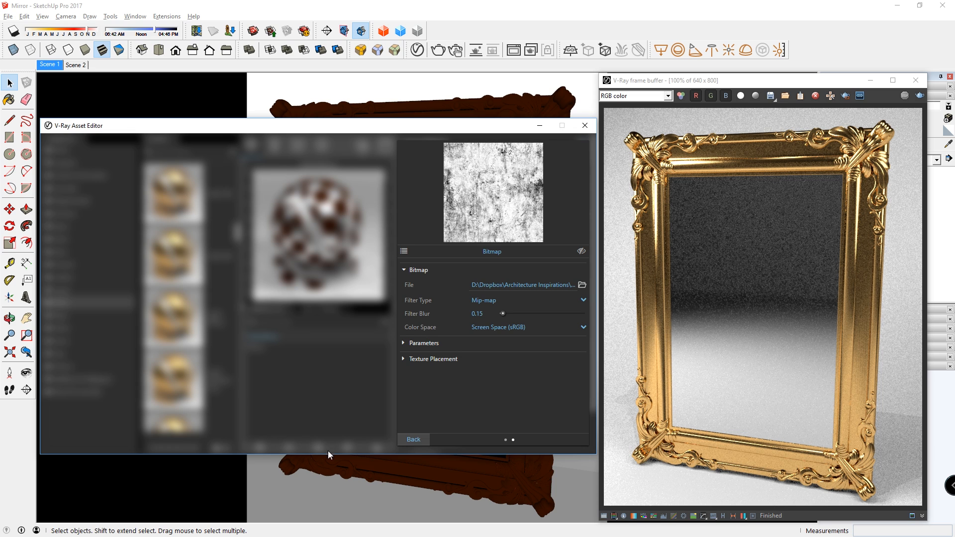
click(413, 440)
click(413, 440)
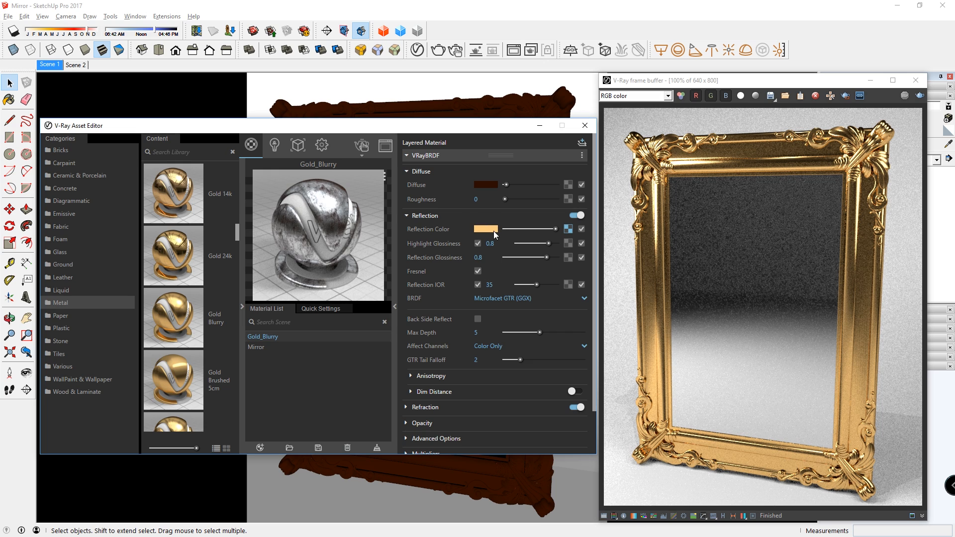
- Copy the gold reflection color into Texture B (top) of the reflection's Mix (Map) texture
click(568, 229)
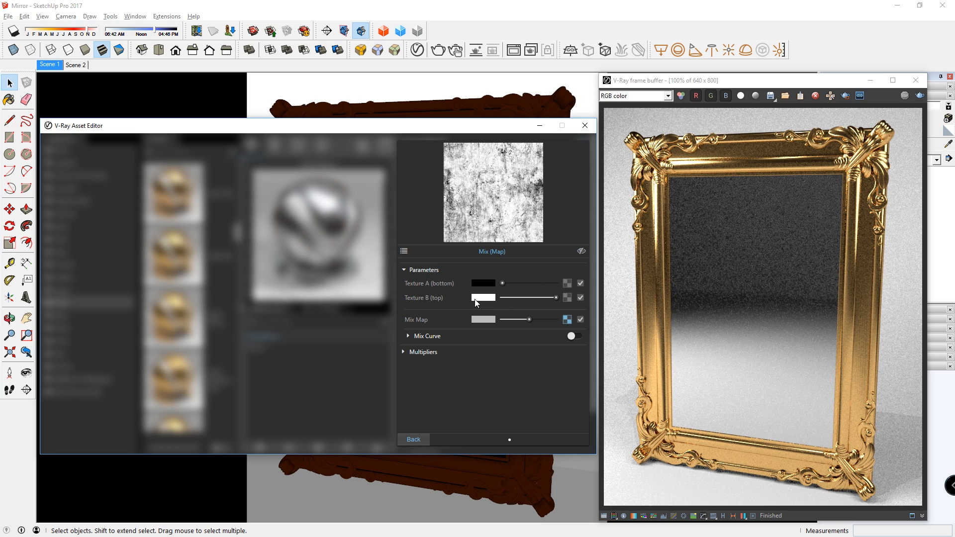
click(418, 439)
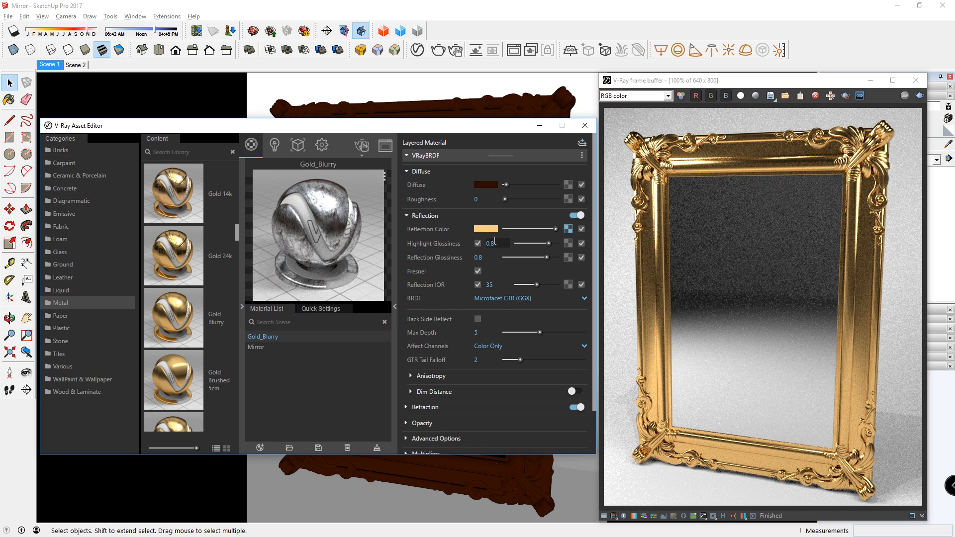
click(570, 229)
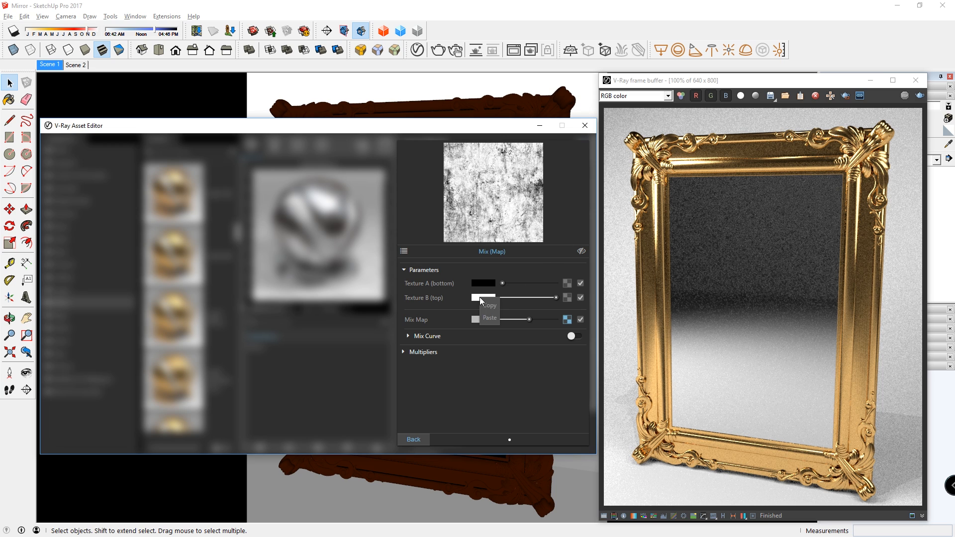
click(490, 318)
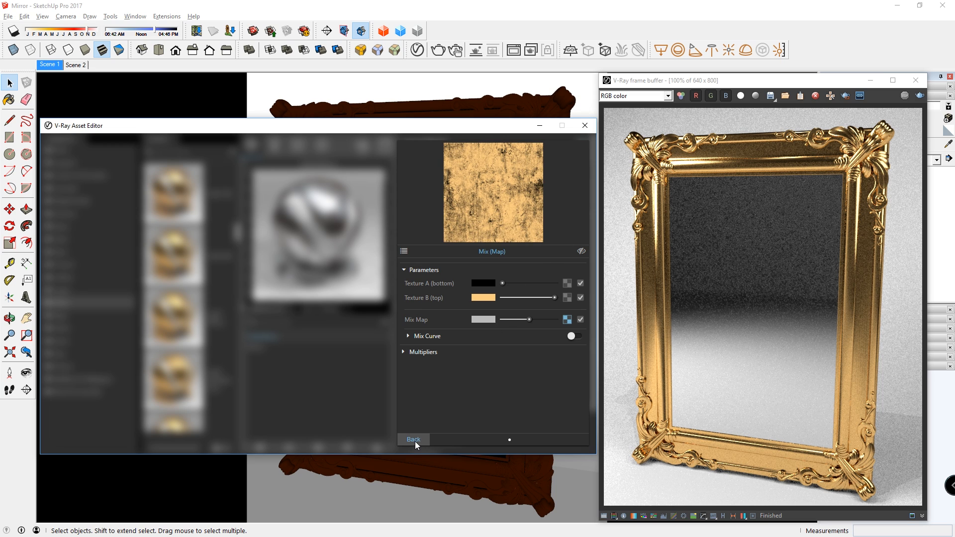
click(414, 439)
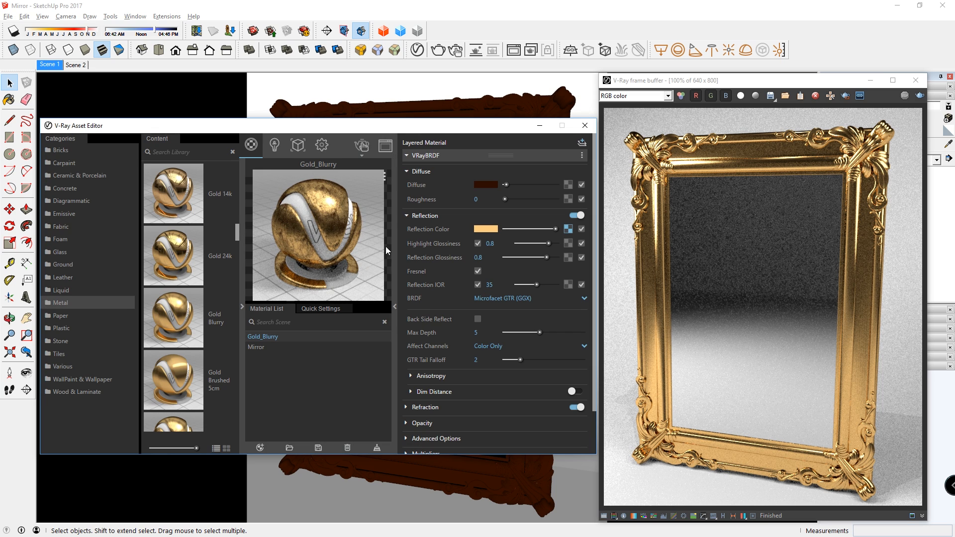
- Start an interactive render of Scene 2, collapse the material library and arrange the render and editor windows around the materials tray
click(361, 145)
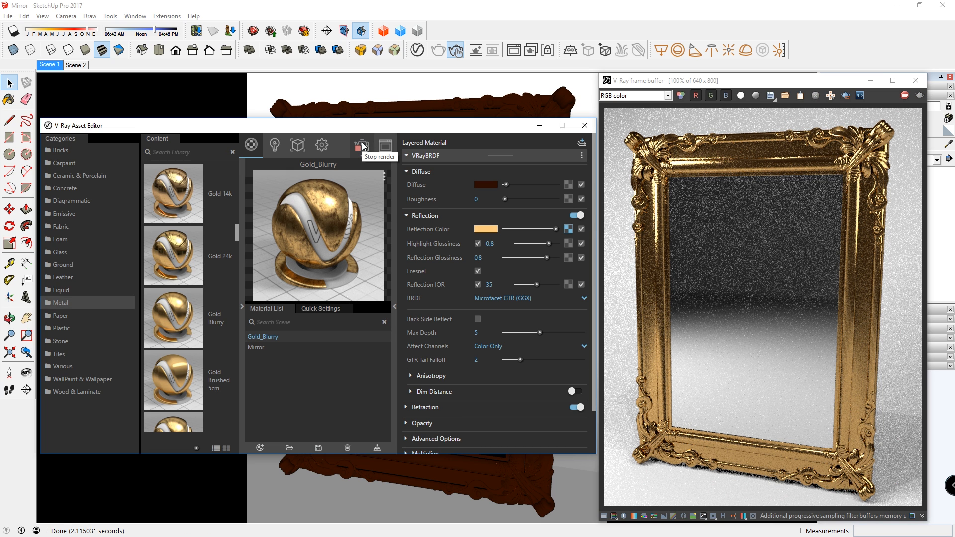
click(77, 66)
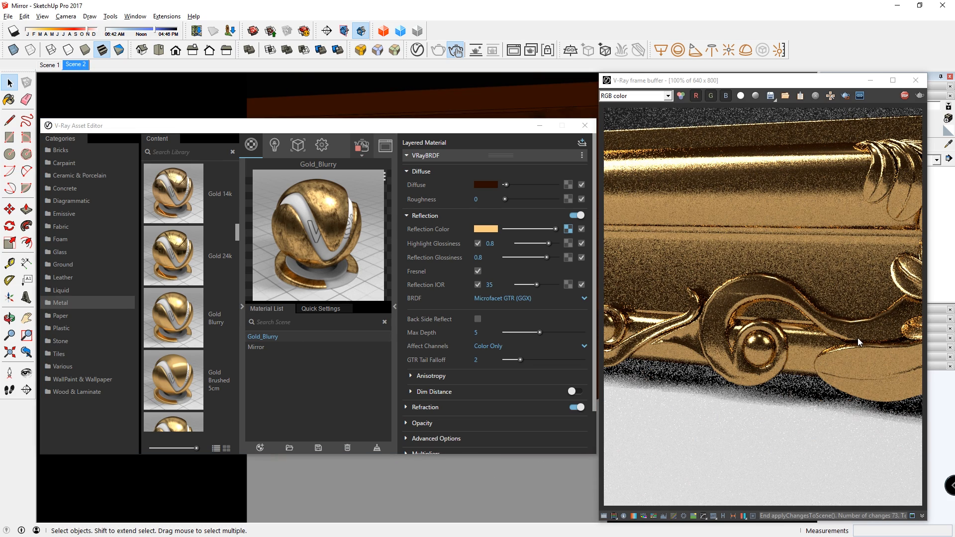
drag(822, 82, 710, 81)
click(242, 307)
mouse_move(474, 127)
mouse_down()
mouse_move(374, 167)
mouse_move(237, 164)
mouse_move(237, 143)
mouse_up()
- Display the mix map's grunge bitmap in the viewport and set the Gold_Blurry texture size to 50'
click(849, 146)
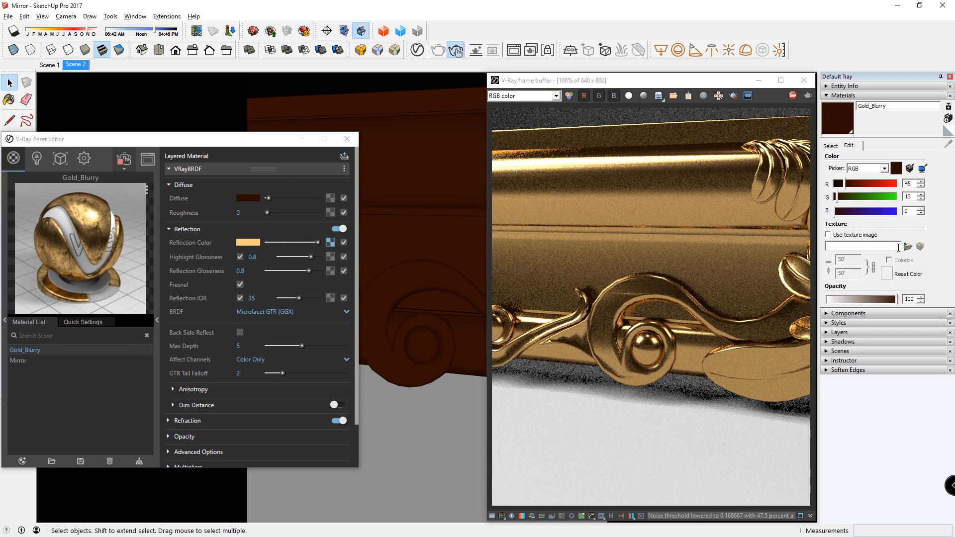
click(333, 240)
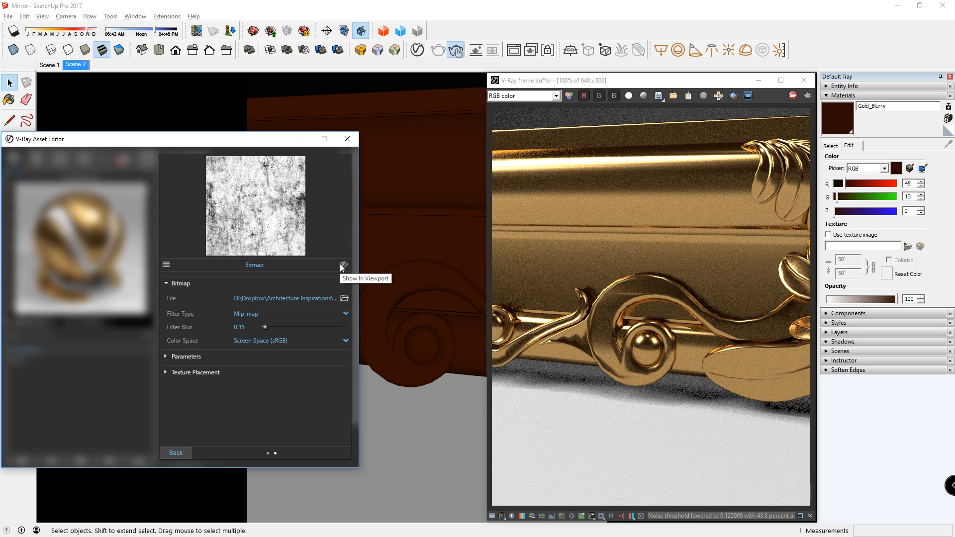
click(342, 266)
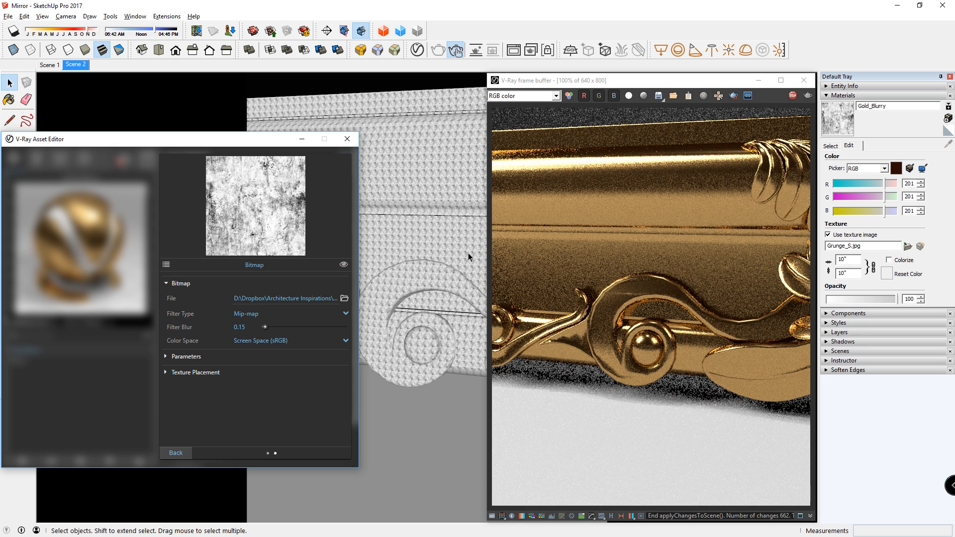
click(816, 261)
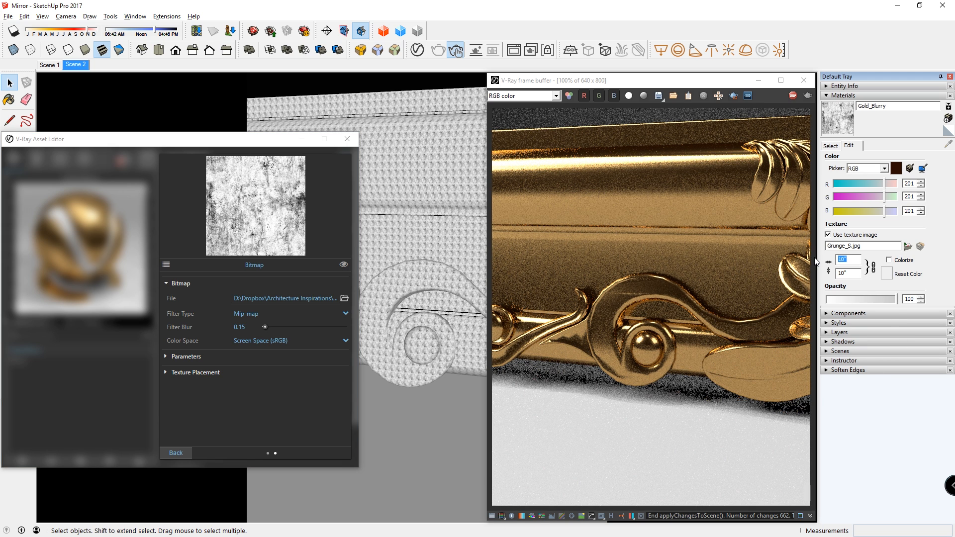
text(50')
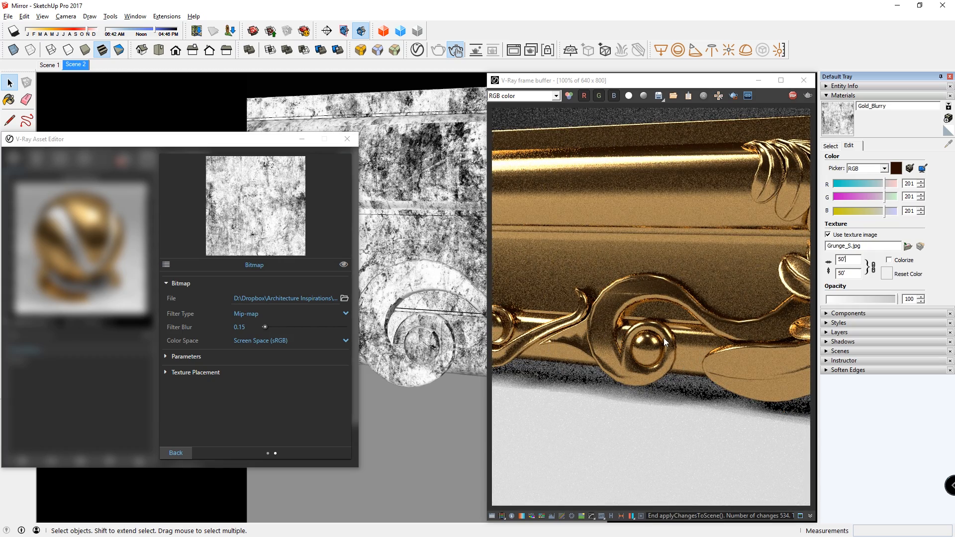
- Restrict the render to a region around the frame's scroll ornament and enlarge the rendered image to 200%
click(791, 110)
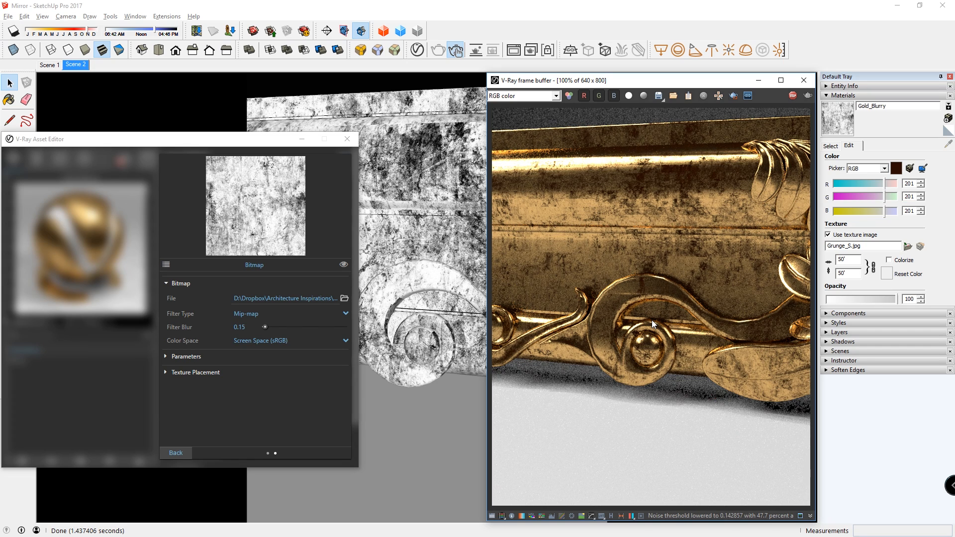
click(734, 96)
drag(549, 252, 740, 398)
scroll(634, 360, up, 1)
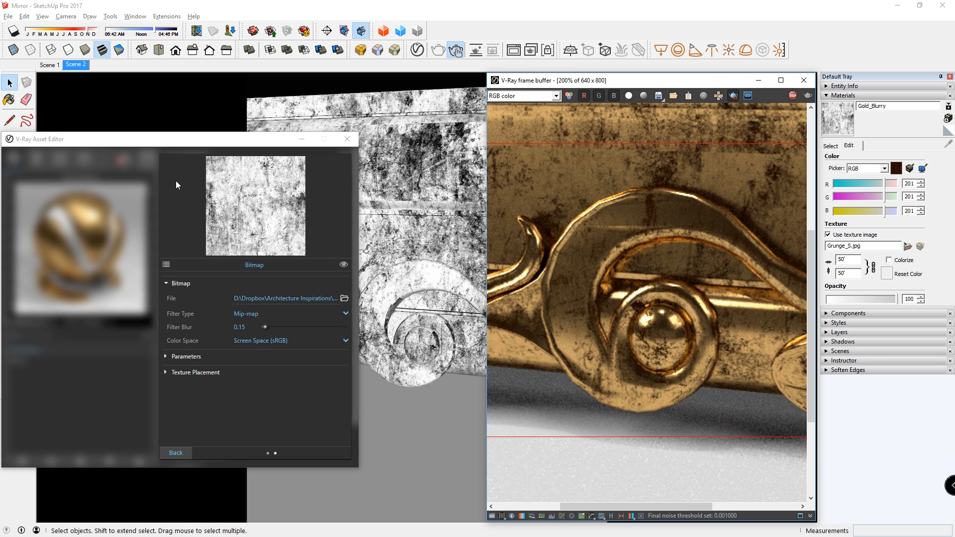
- Enable bump mapping on Gold_Blurry with a texture in the bump map slot and an amount of 0.01
click(180, 449)
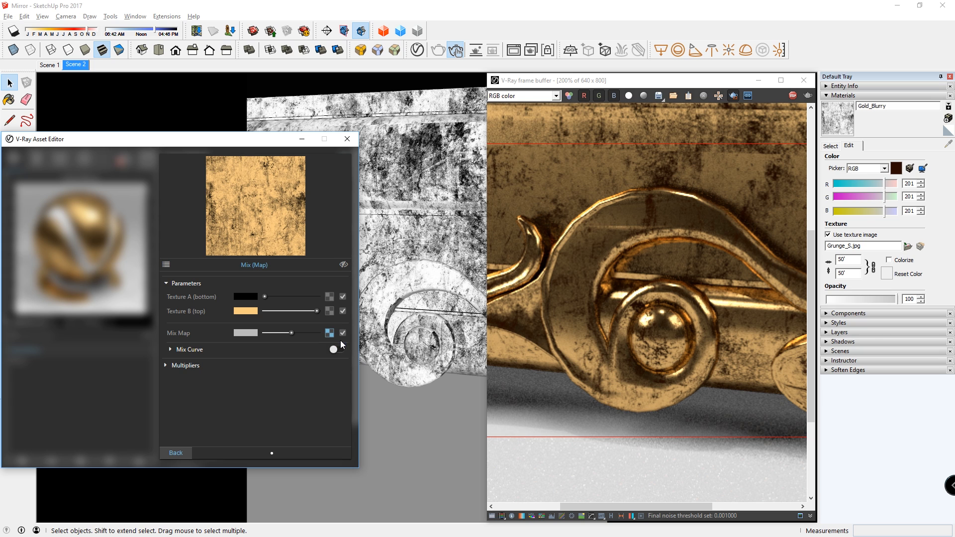
click(175, 453)
scroll(279, 446, down, 5)
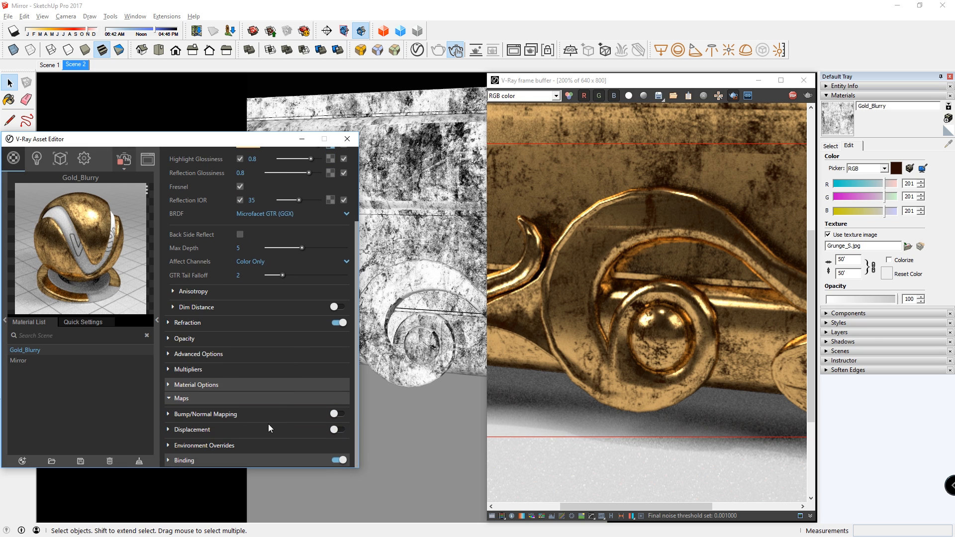
click(339, 413)
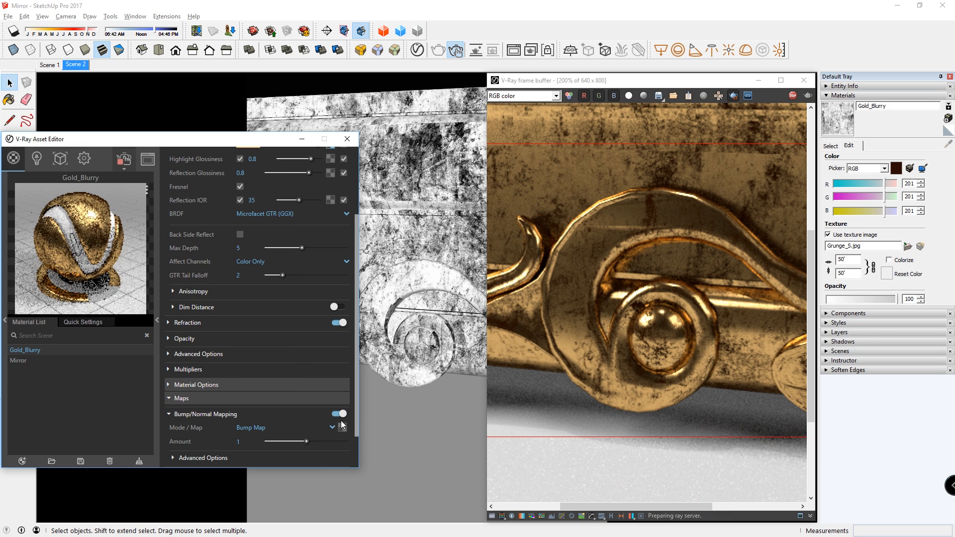
click(239, 442)
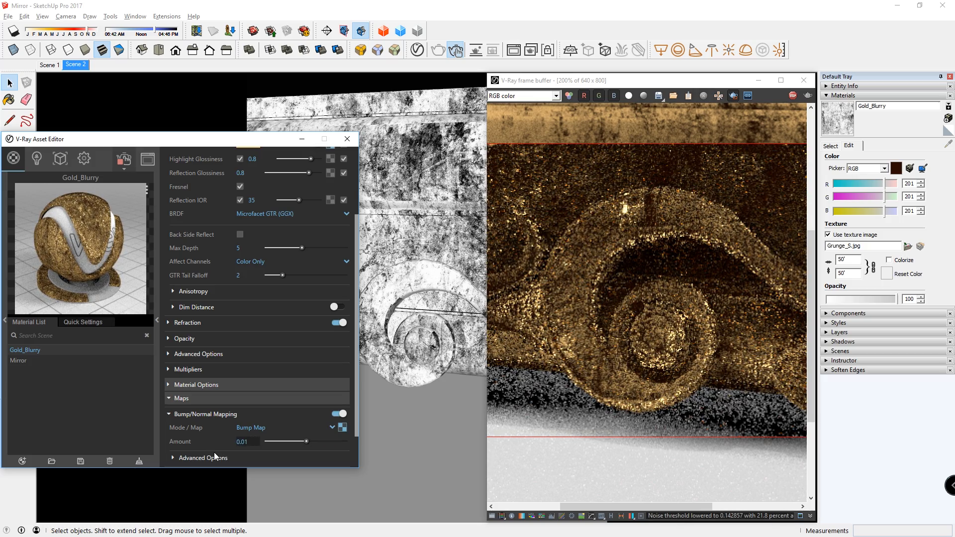
text(0.01)
key(Return)
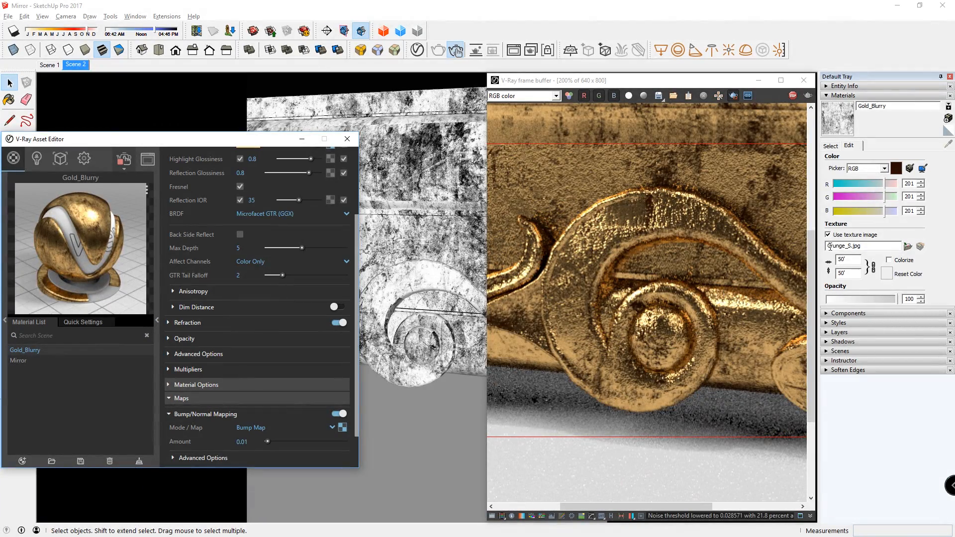
- Close the render window and review the Mix (Map) texture in Gold_Blurry's reflection color
click(803, 80)
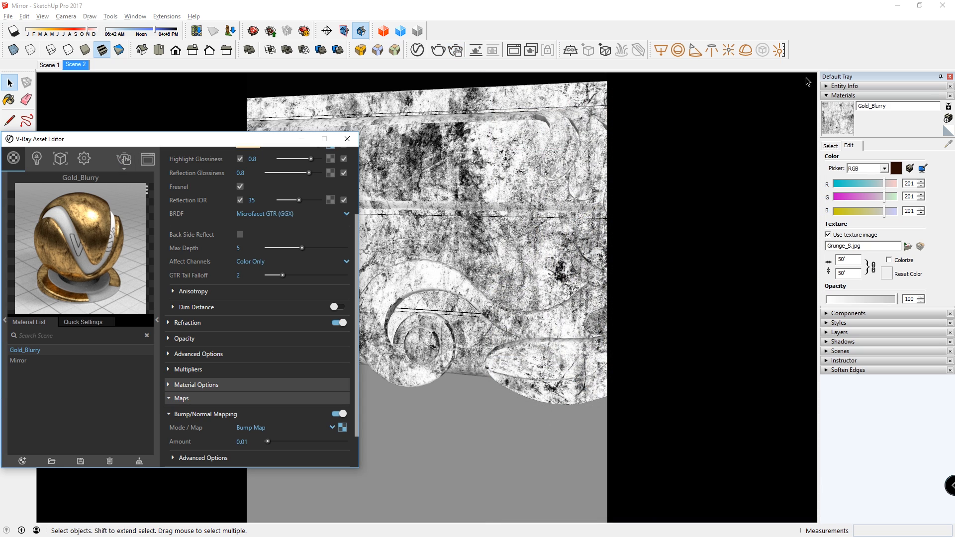
drag(253, 142, 501, 144)
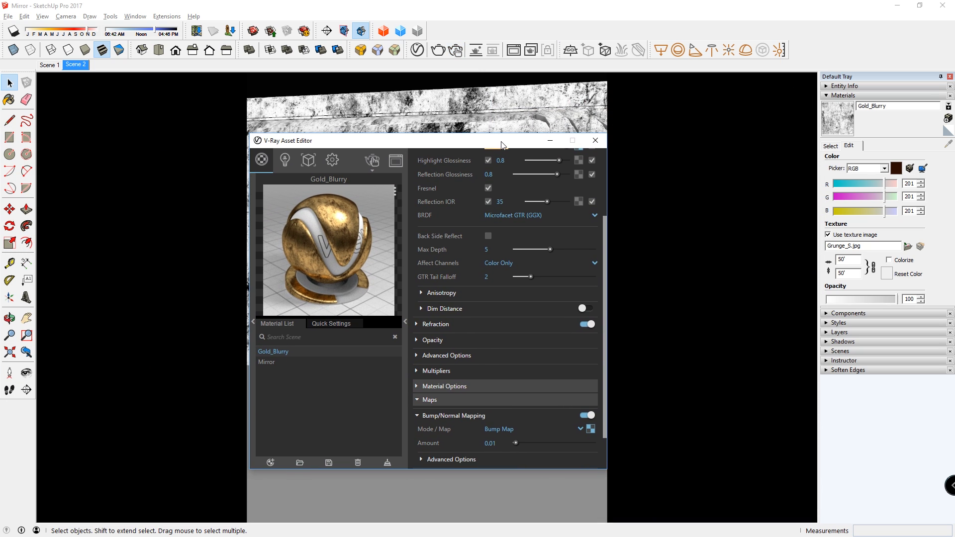
scroll(426, 355, up, 4)
click(576, 245)
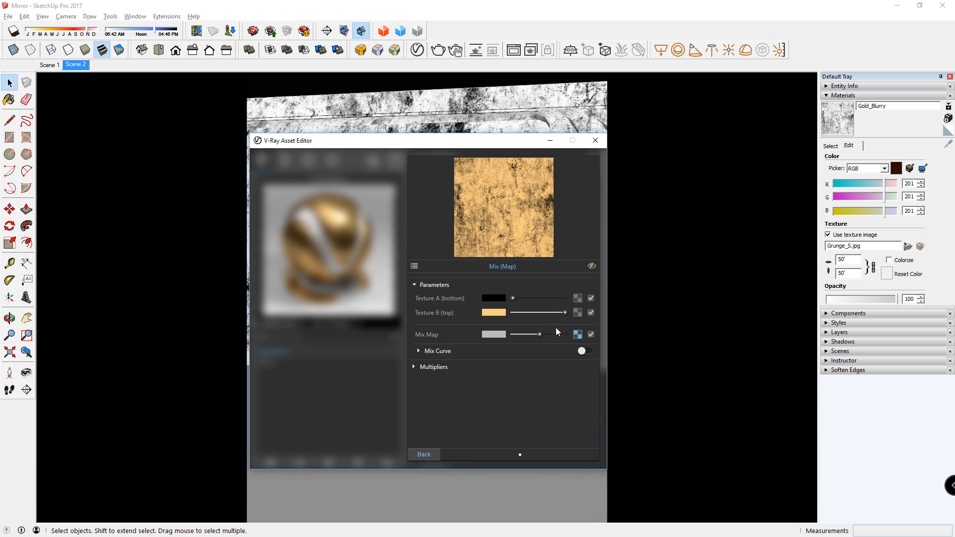
click(428, 453)
- Add the Metal Weathered S02 20cm material from the library's Metal category to the scene materials
click(253, 282)
drag(250, 243, 250, 407)
drag(223, 261, 299, 375)
- Inspect the bitmap used as mix map in the weathered metal's reflection color
click(451, 231)
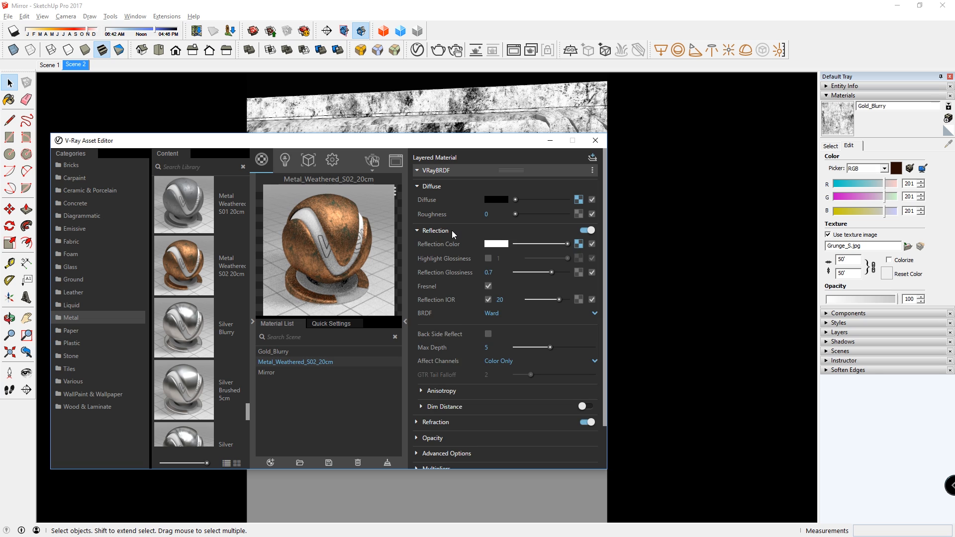
click(577, 242)
click(577, 335)
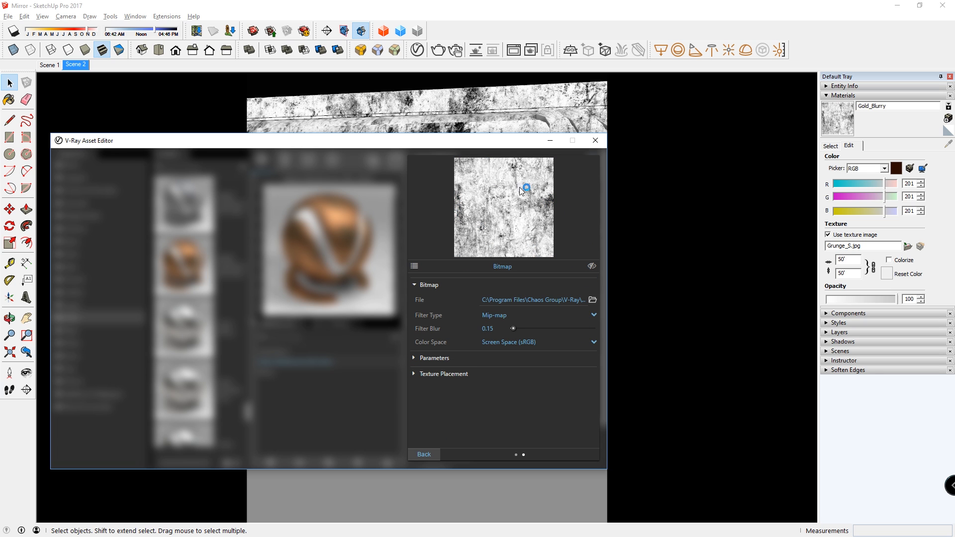
click(424, 454)
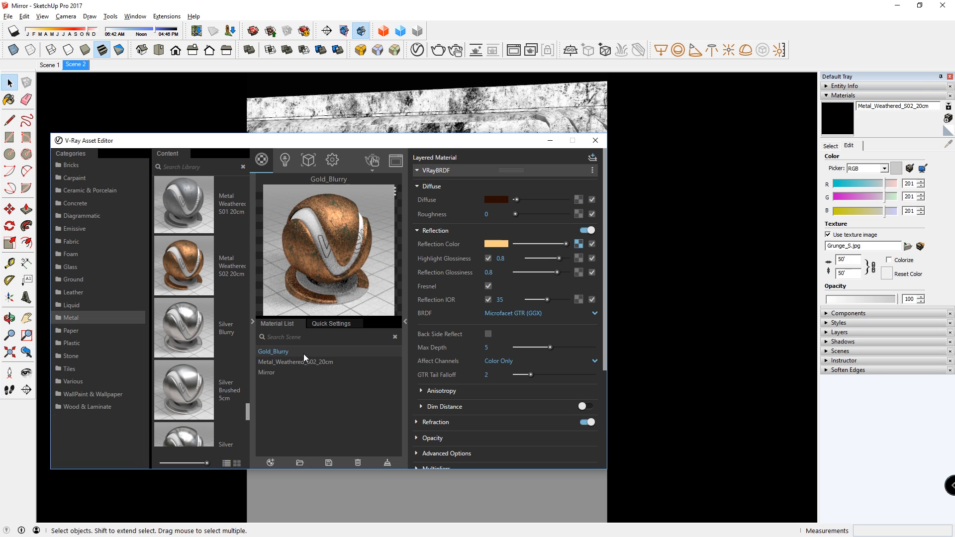
- Rename the edited Gold_Blurry material to Weathered Gold and add a fresh Gold Blurry from the library to the scene materials
text(Weathered Gold)
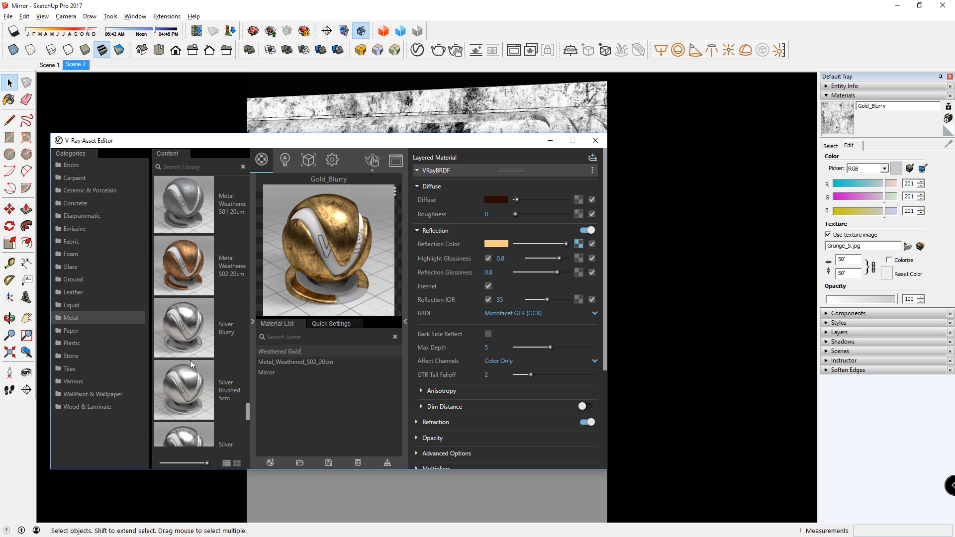
key(Return)
scroll(189, 359, up, 3)
scroll(189, 359, up, 5)
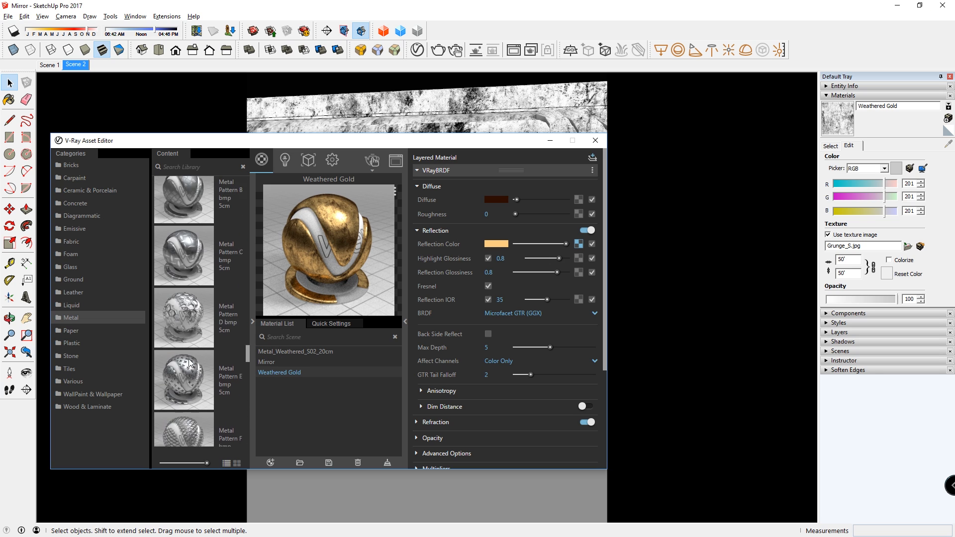
scroll(189, 359, down, 3)
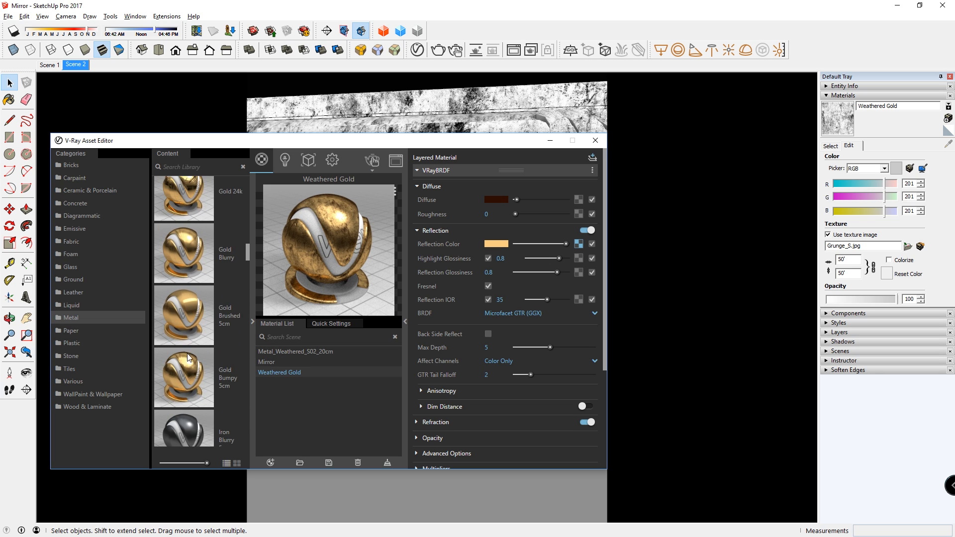
mouse_move(190, 234)
mouse_down()
mouse_move(320, 407)
mouse_move(348, 393)
mouse_up()
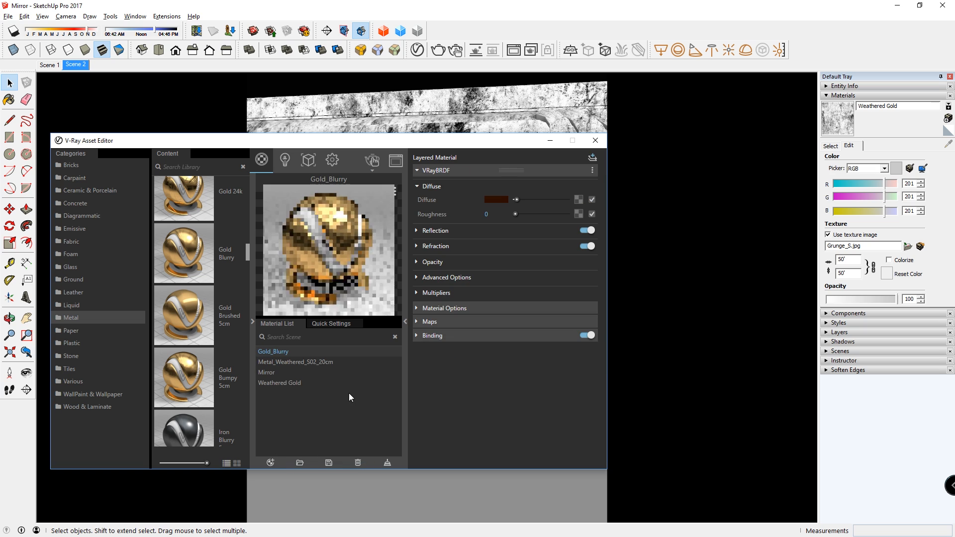
- Copy the reflection color texture of Metal_Weathered_S02_20cm and paste it as a copy into Gold_Blurry's reflection color
click(299, 361)
right_click(579, 243)
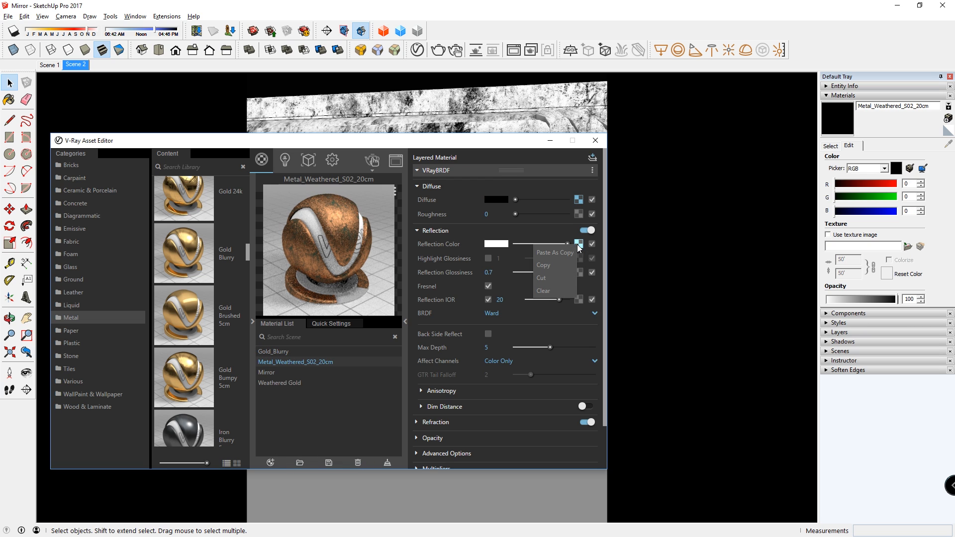
click(556, 268)
click(329, 352)
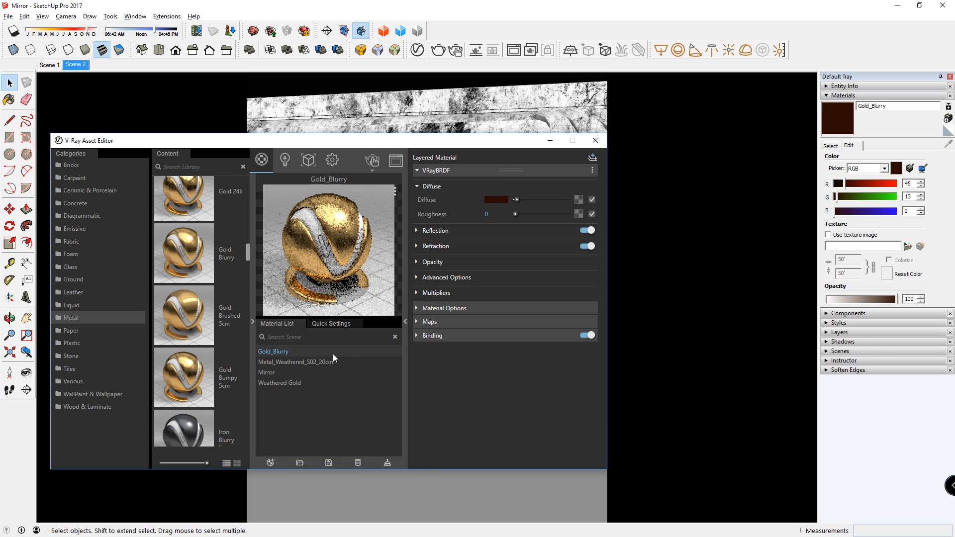
right_click(577, 249)
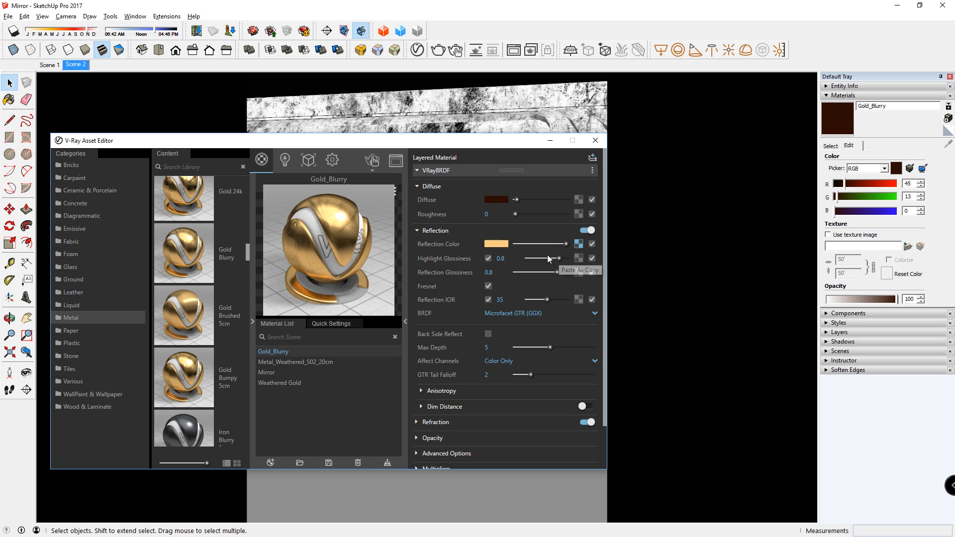
click(547, 255)
- Match Texture B (top) of Gold_Blurry's reflection Mix (Map) to the material's light gold reflection color at full brightness
right_click(497, 247)
click(579, 245)
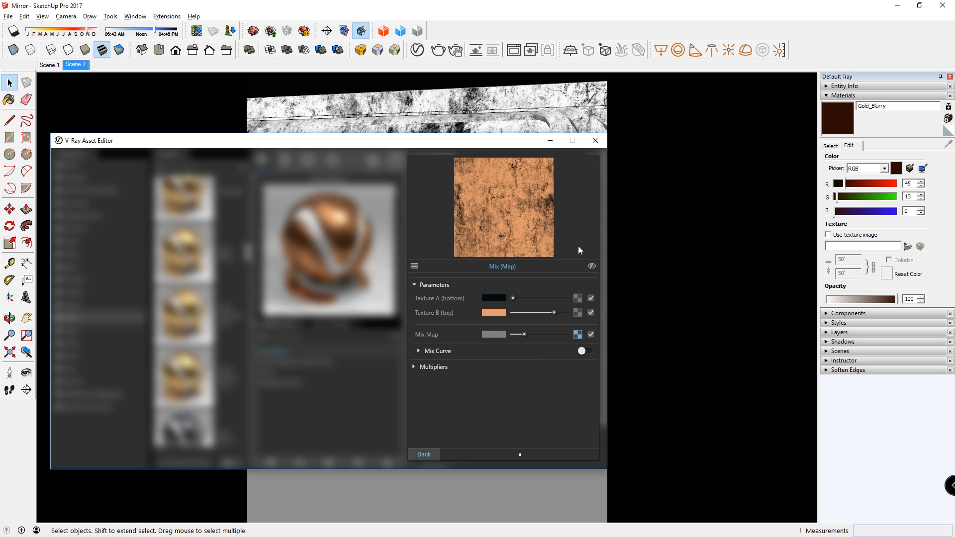
drag(553, 312, 565, 312)
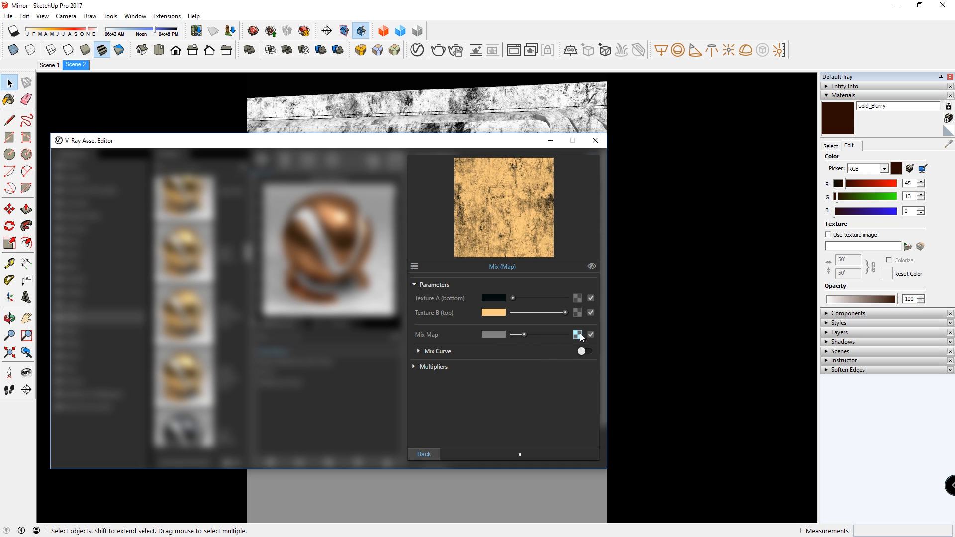
- Enable bump mapping on Gold_Blurry, paste the copied mix map bitmap as bump map with amount 0.01, and select Weathered Gold
click(424, 455)
scroll(498, 444, down, 2)
click(586, 417)
right_click(590, 430)
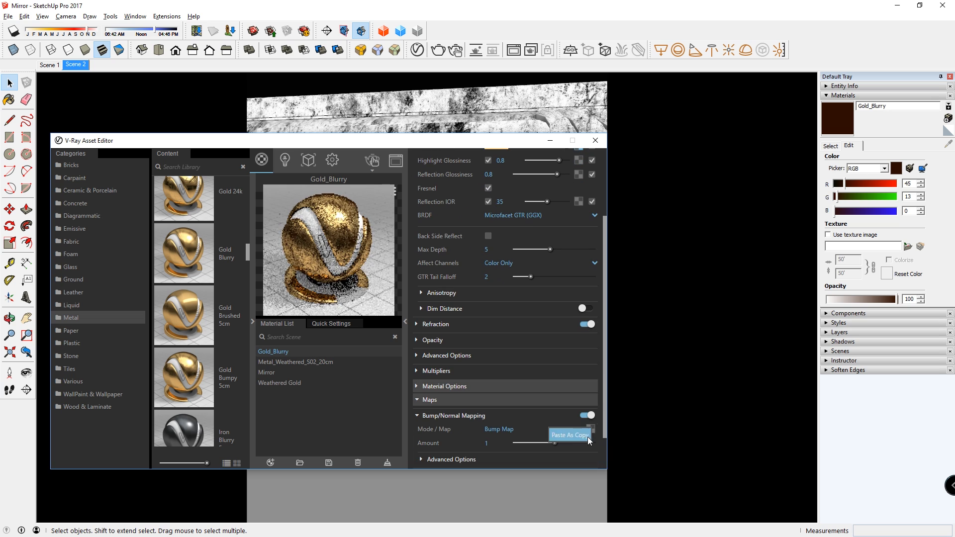
click(560, 432)
drag(555, 443, 447, 441)
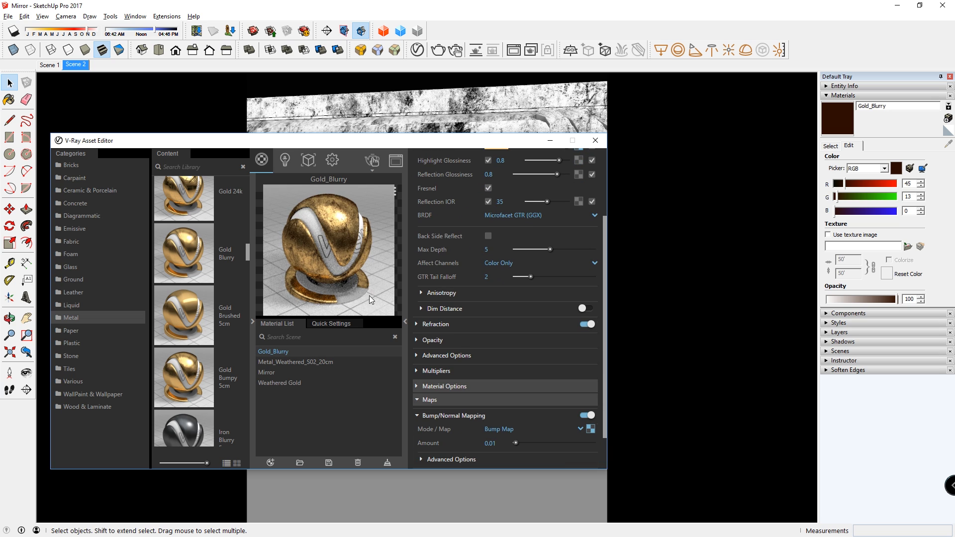
click(282, 382)
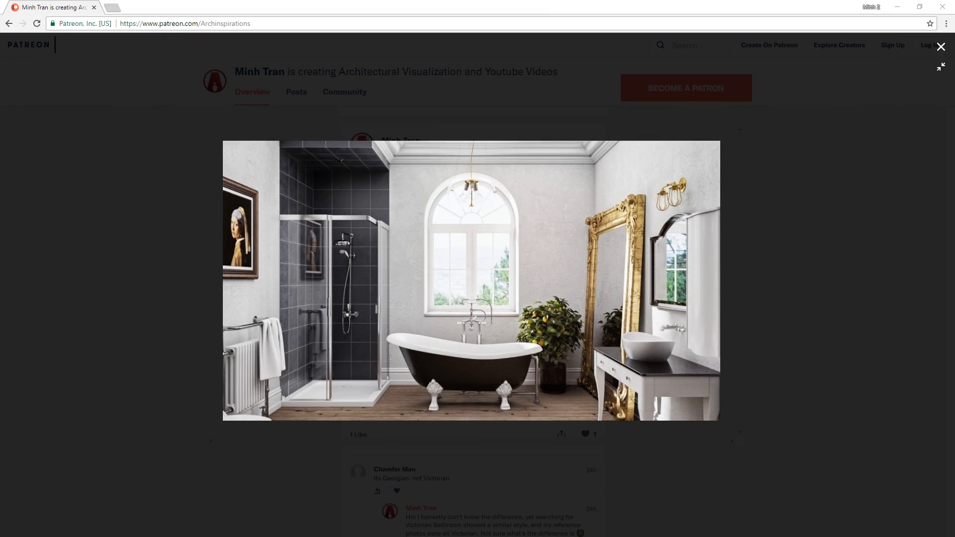
- Close the enlarged bathroom render on the Archinspirations Patreon page and browse the patron sign-up options
click(821, 200)
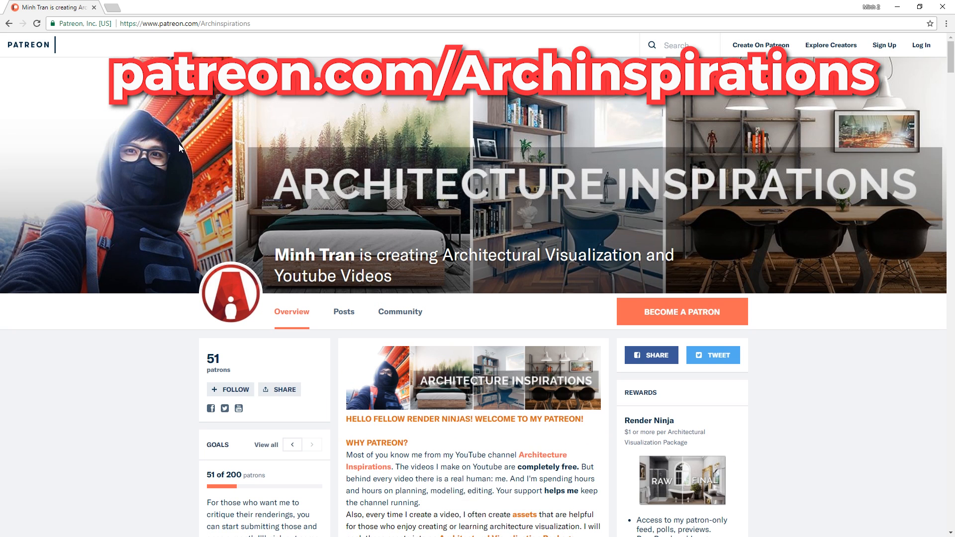
click(682, 312)
scroll(689, 313, down, 5)
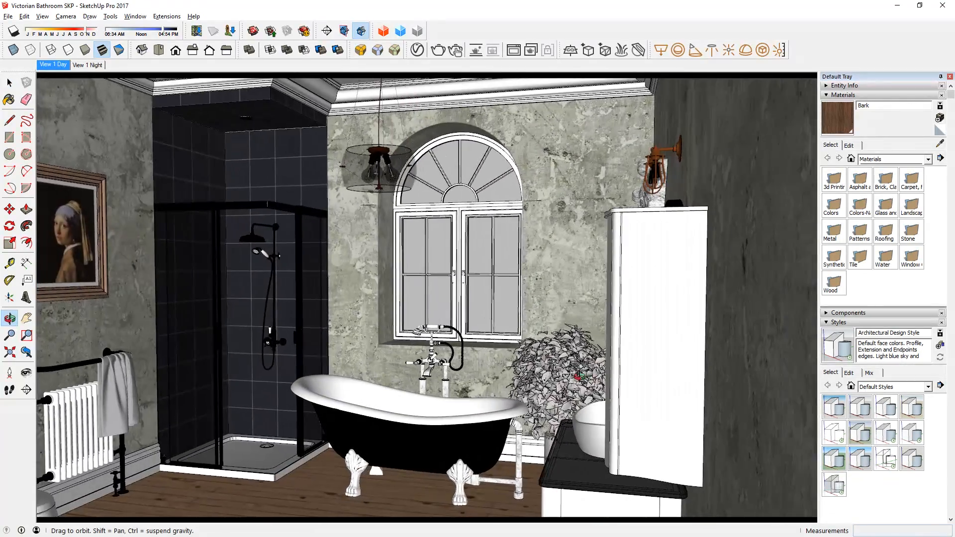
- Switch to SketchUp, look around the Victorian Bathroom model and return to the View 1 Day scene
middle_drag(579, 377, 662, 373)
click(49, 66)
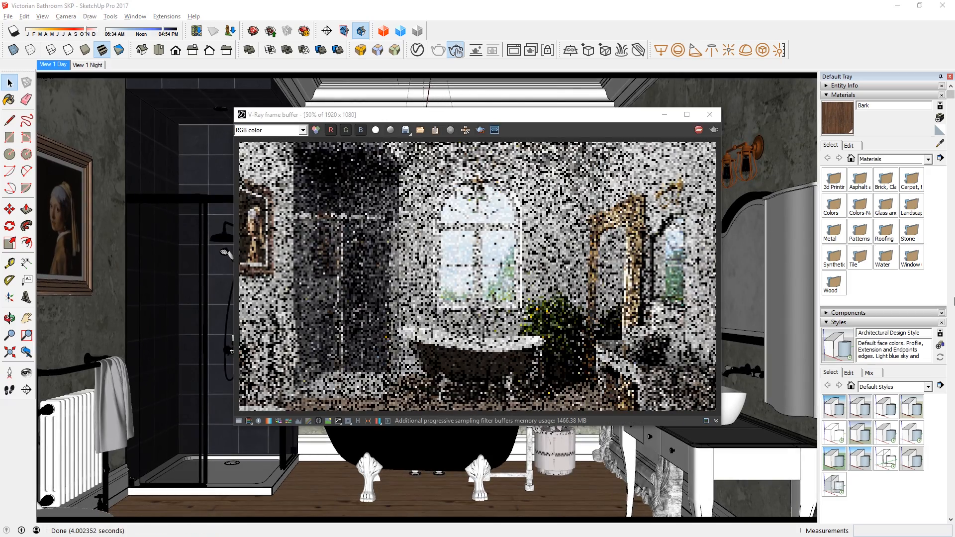